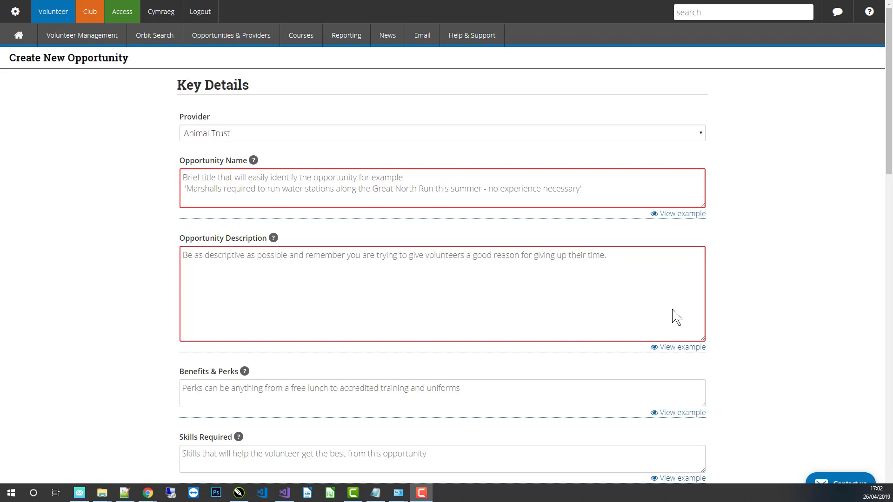
- Open the user guide and FAQ, then start a fresh Create Opportunity form
{"action": "mouse_move", "coordinate": [472, 40]}
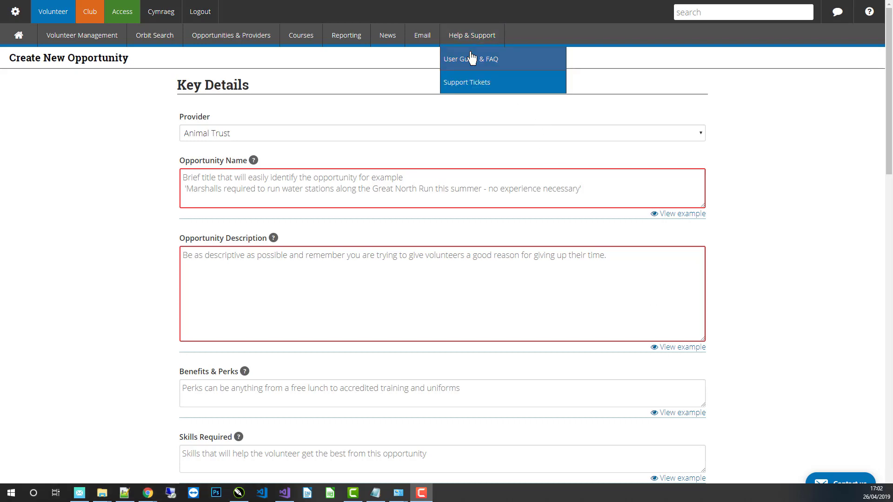
{"action": "left_click", "coordinate": [472, 57]}
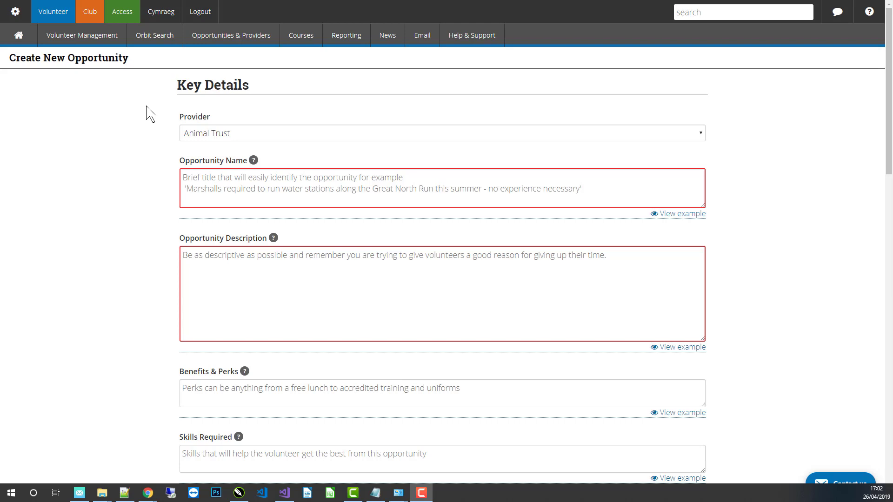
{"action": "left_click", "coordinate": [214, 41]}
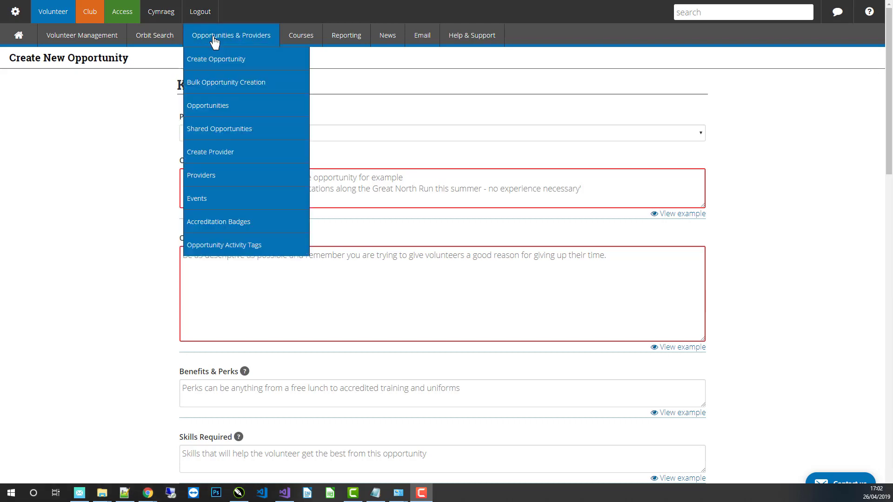
{"action": "left_click", "coordinate": [218, 68]}
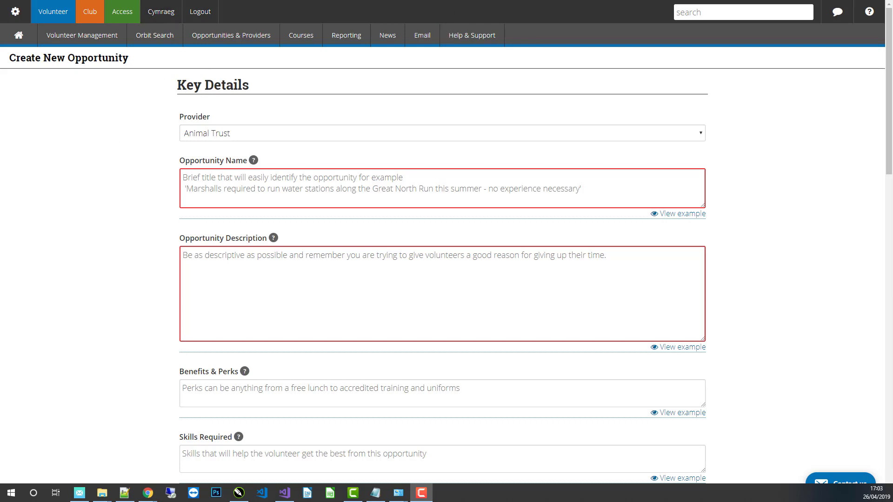
{"action": "left_click", "coordinate": [124, 493]}
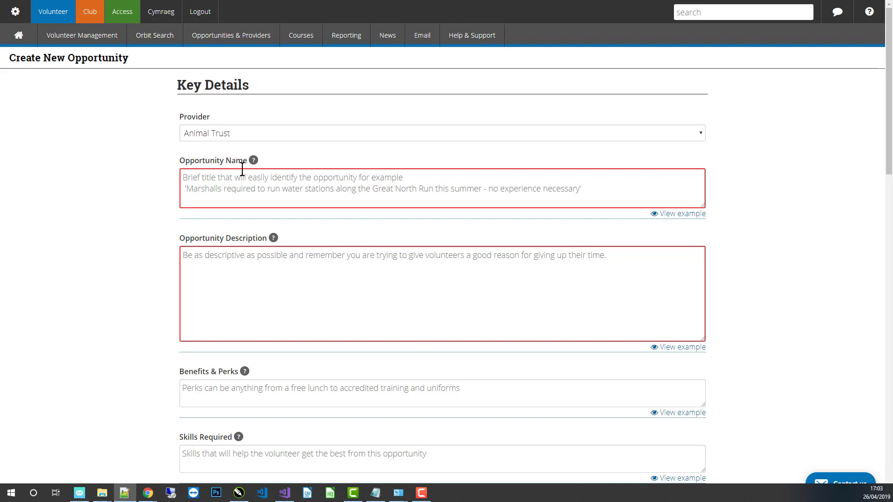
- Select the Opportunity Name field and view its good and bad name examples
{"action": "mouse_move", "coordinate": [253, 166]}
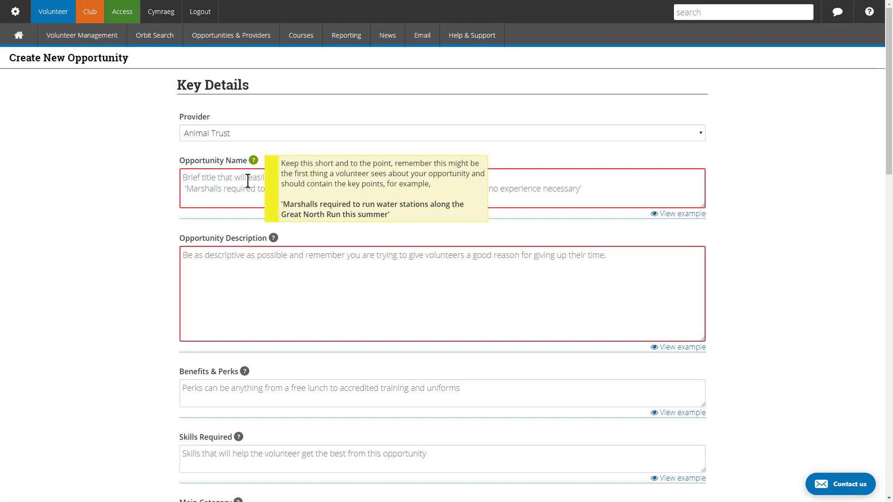
{"action": "left_click", "coordinate": [247, 181]}
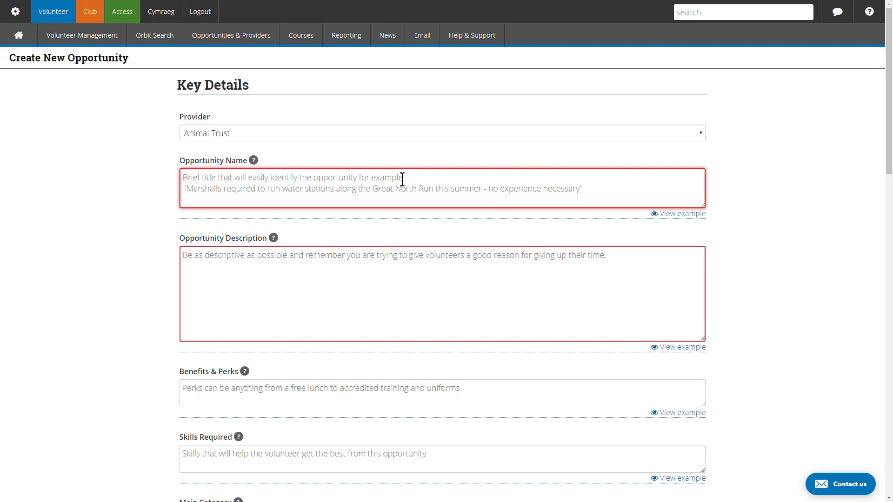
{"action": "left_click", "coordinate": [671, 218]}
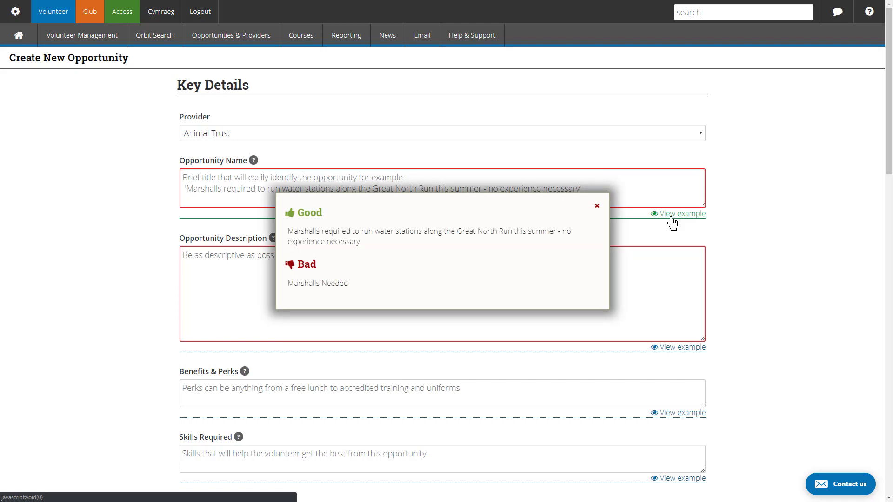
{"action": "left_click", "coordinate": [597, 206]}
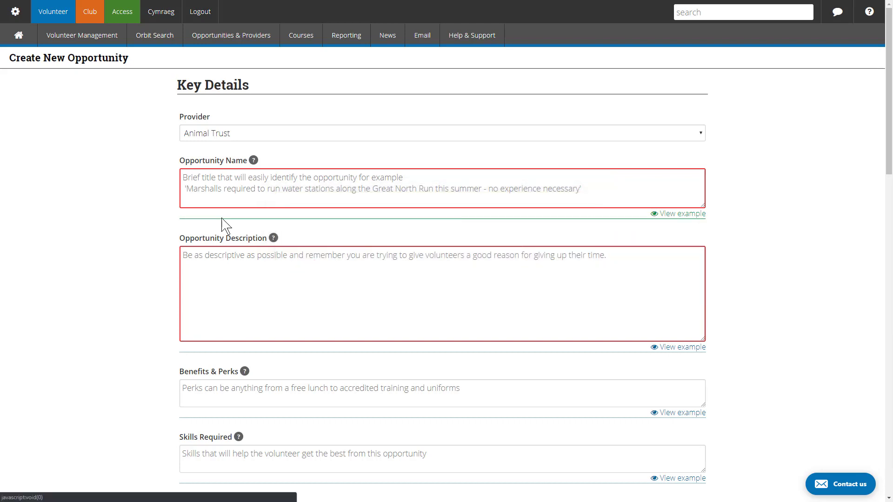
- Select the Opportunity Description field and view its good and bad description examples
{"action": "left_click", "coordinate": [217, 272]}
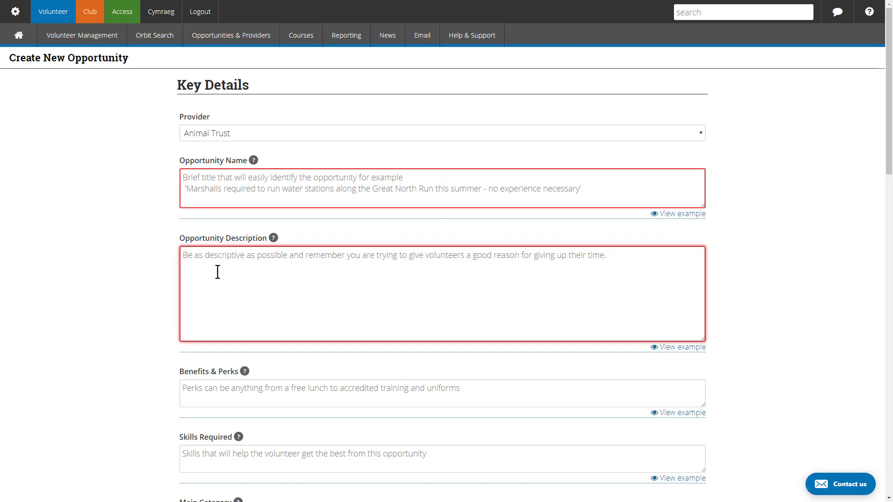
{"action": "left_click", "coordinate": [675, 349]}
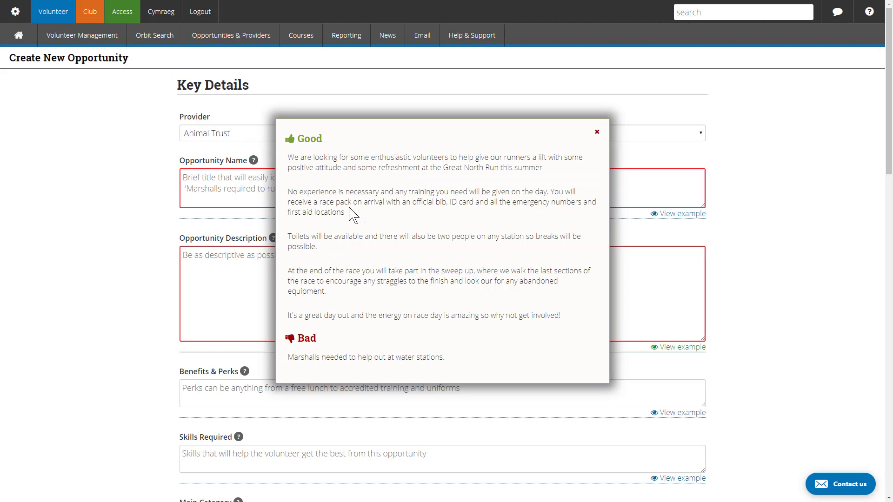
{"action": "left_click", "coordinate": [598, 134]}
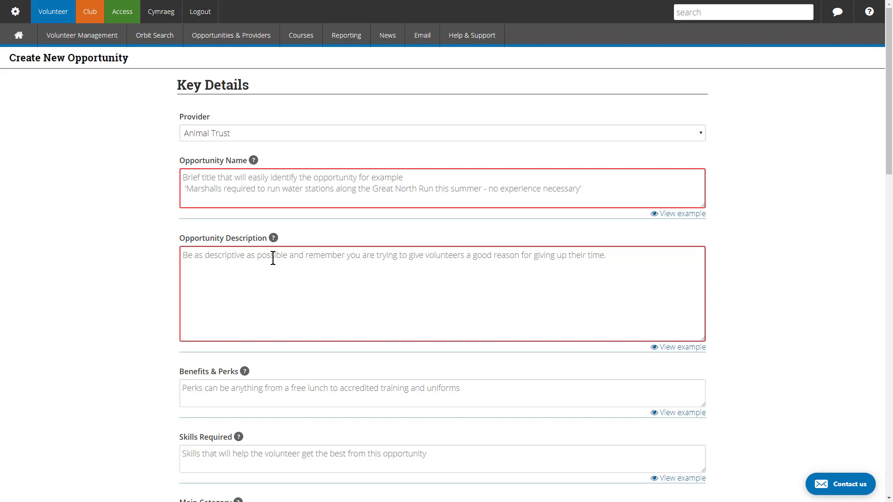
- Scroll down past Tags and the accessibility fields to Opportunity Location
{"action": "scroll", "coordinate": [273, 259], "scroll_direction": "down", "scroll_amount": 4}
{"action": "scroll", "coordinate": [272, 261], "scroll_direction": "down", "scroll_amount": 1}
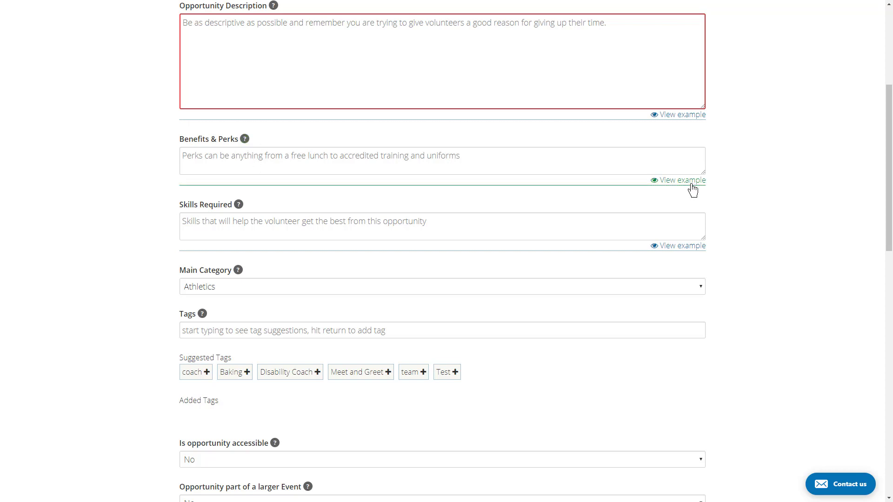
{"action": "scroll", "coordinate": [333, 249], "scroll_direction": "down", "scroll_amount": 3}
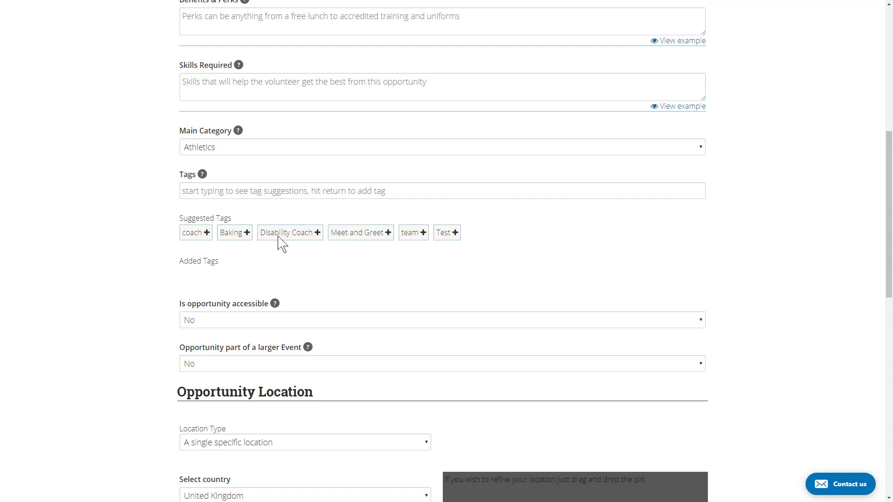
{"action": "scroll", "coordinate": [102, 232], "scroll_direction": "down", "scroll_amount": 4}
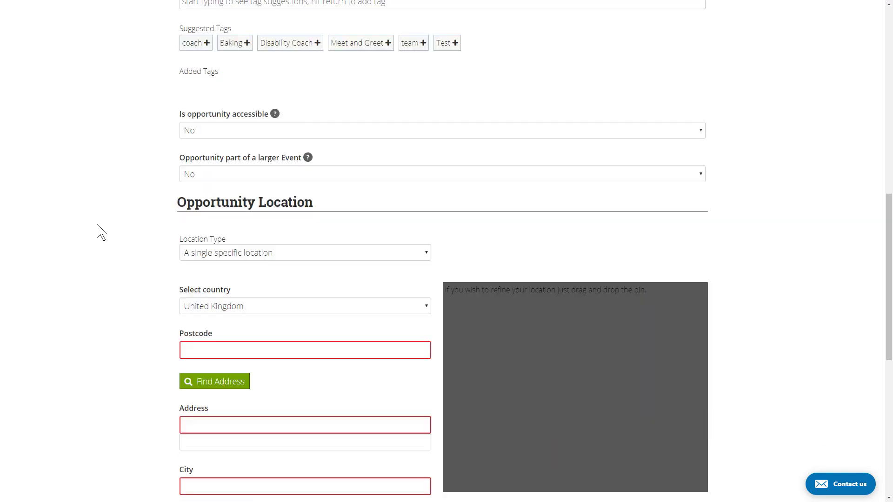
- Try the Location Type options: across an area, volunteering from home, then a single specific location
{"action": "scroll", "coordinate": [101, 233], "scroll_direction": "down", "scroll_amount": 2}
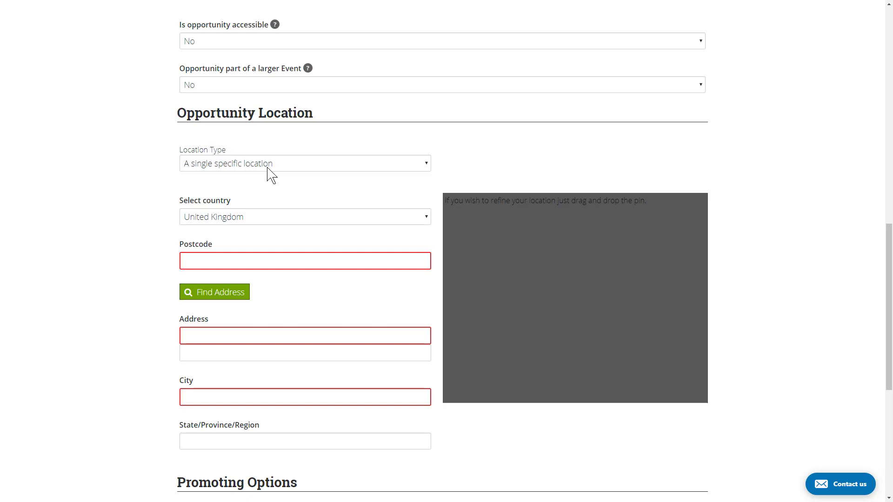
{"action": "left_click", "coordinate": [271, 163]}
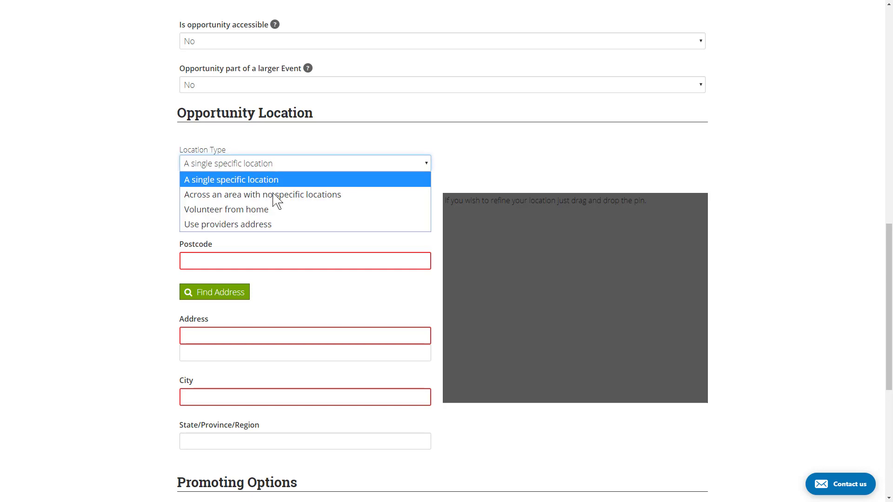
{"action": "left_click", "coordinate": [294, 193]}
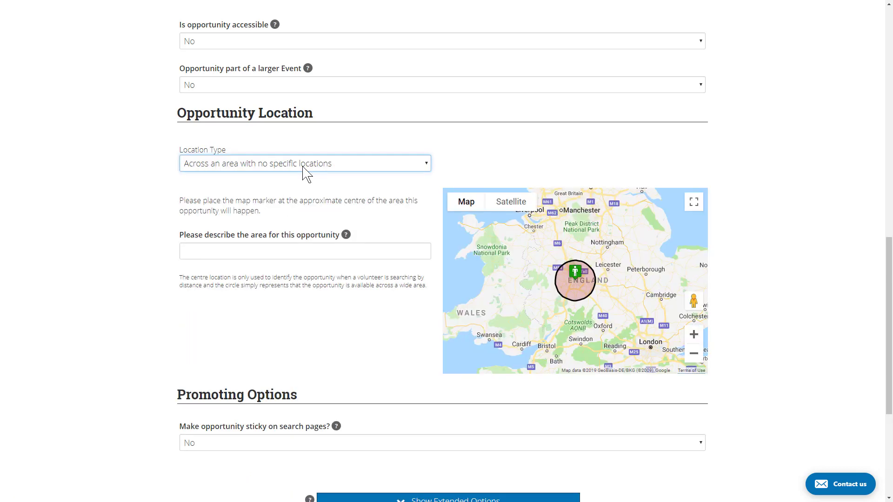
{"action": "left_click", "coordinate": [303, 167]}
{"action": "left_click", "coordinate": [266, 205]}
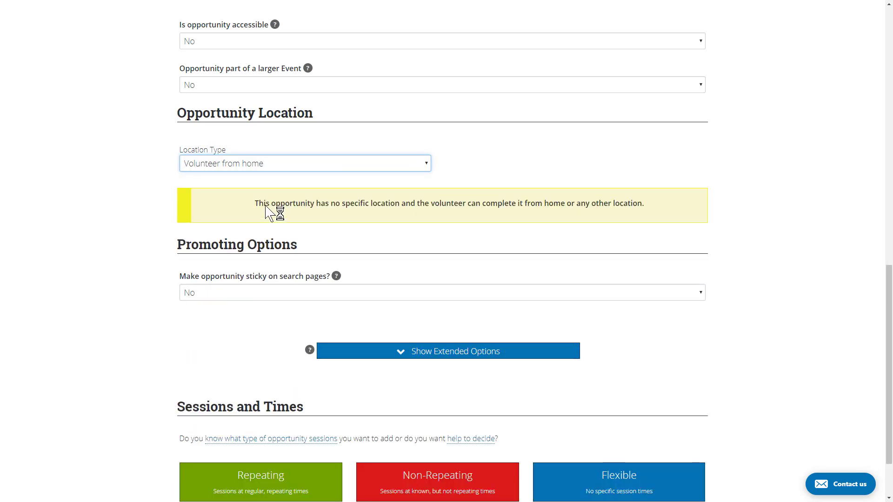
{"action": "left_click", "coordinate": [288, 167]}
{"action": "left_click", "coordinate": [267, 180]}
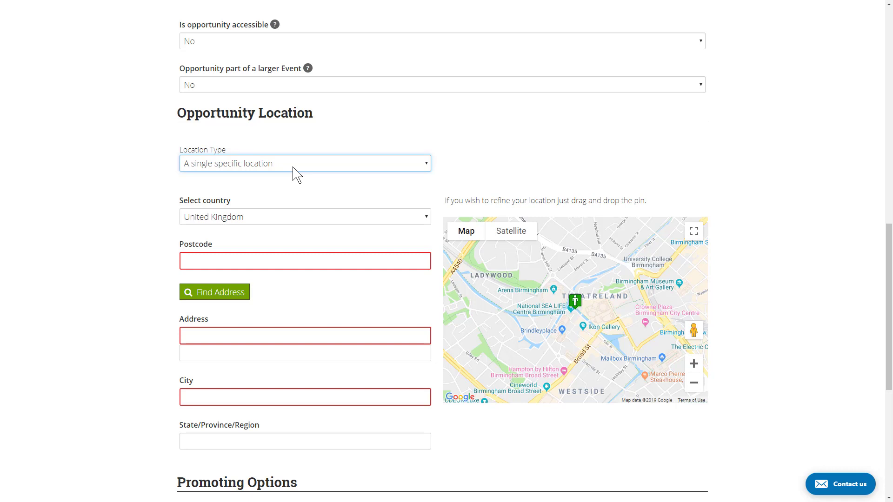
- Switch to across an area and back to a single specific location, then nudge the map pin in Birmingham
{"action": "left_click", "coordinate": [294, 167]}
{"action": "left_click", "coordinate": [293, 193]}
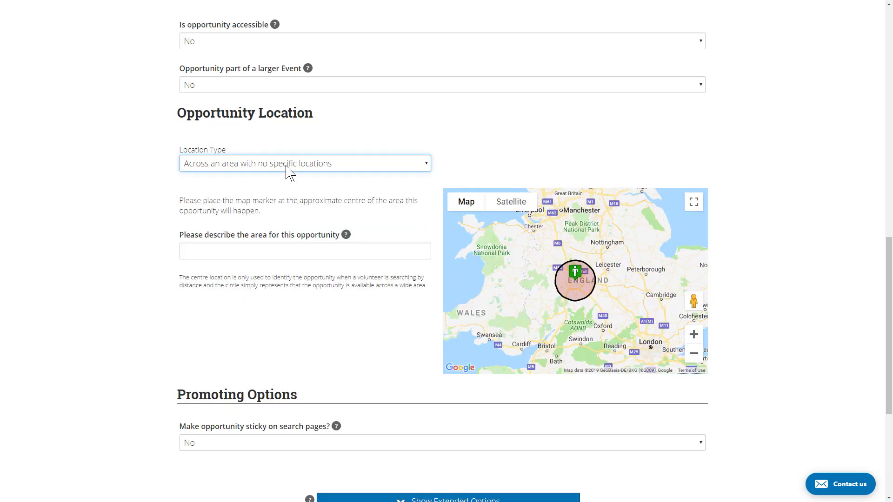
{"action": "left_click", "coordinate": [287, 167]}
{"action": "left_click", "coordinate": [289, 176]}
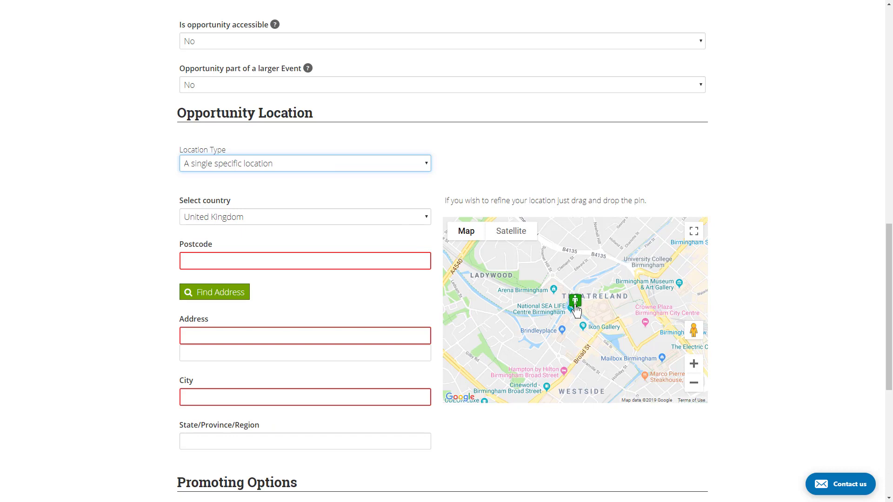
{"action": "left_click_drag", "start_coordinate": [576, 302], "coordinate": [596, 293]}
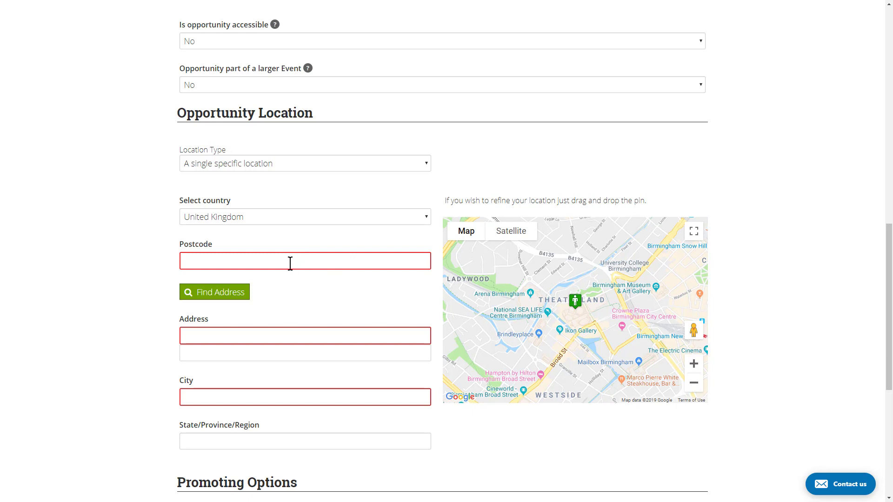
{"action": "scroll", "coordinate": [290, 263], "scroll_direction": "down", "scroll_amount": 1}
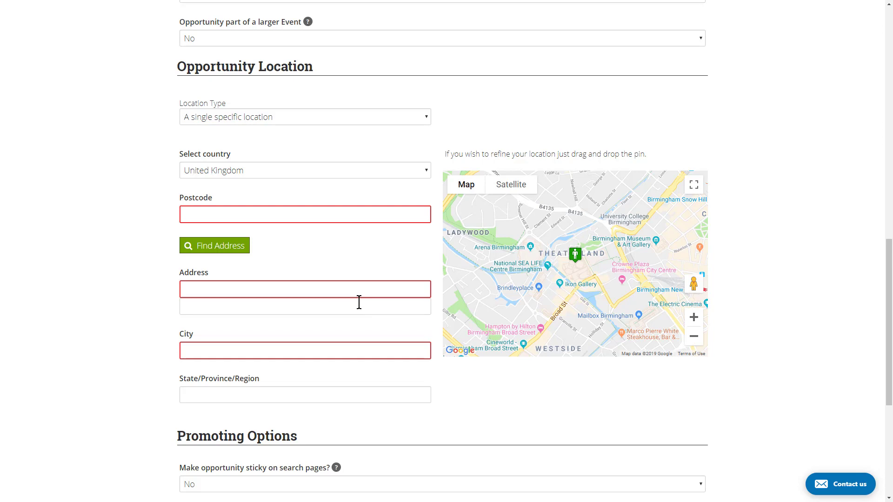
{"action": "scroll", "coordinate": [302, 265], "scroll_direction": "down", "scroll_amount": 5}
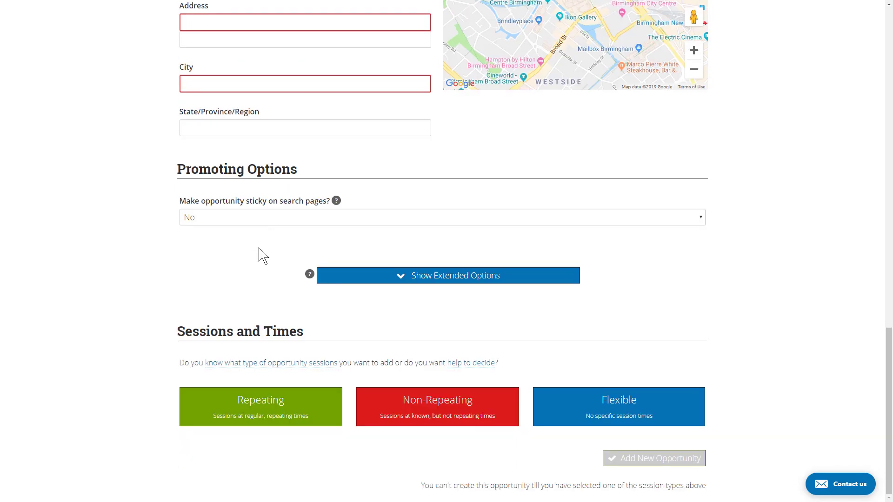
{"action": "left_click", "coordinate": [434, 286]}
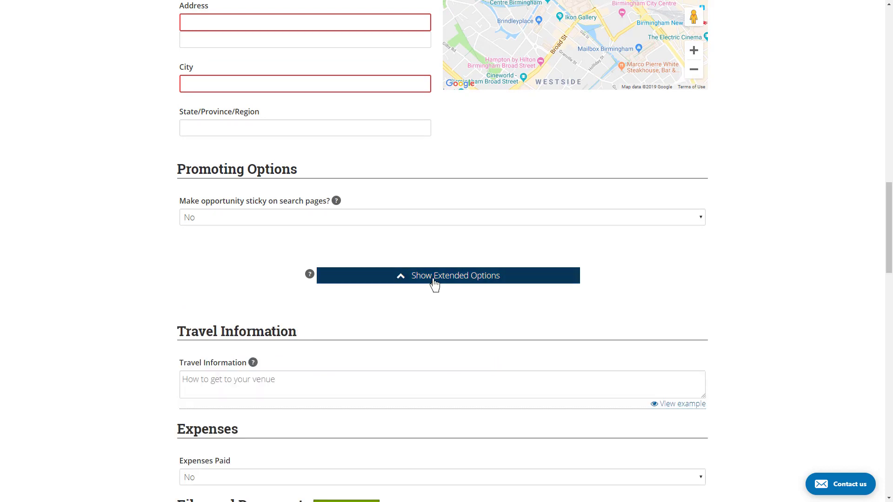
{"action": "left_click", "coordinate": [434, 284]}
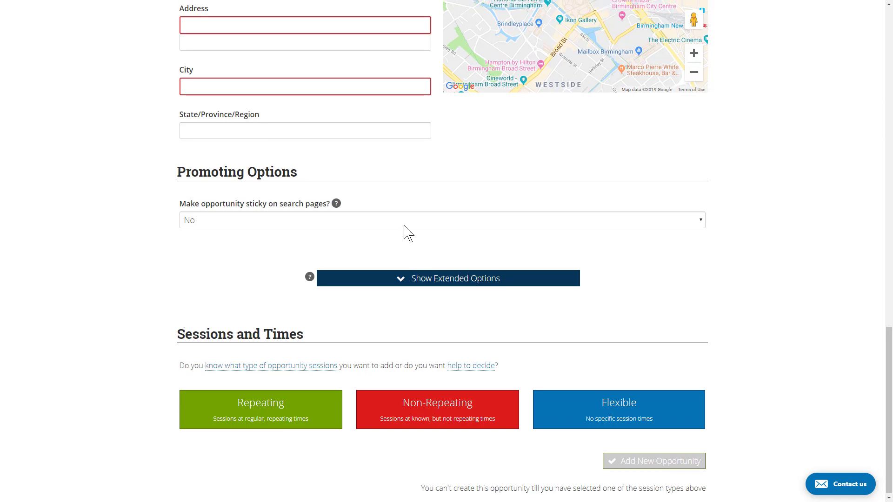
{"action": "key", "text": "Home"}
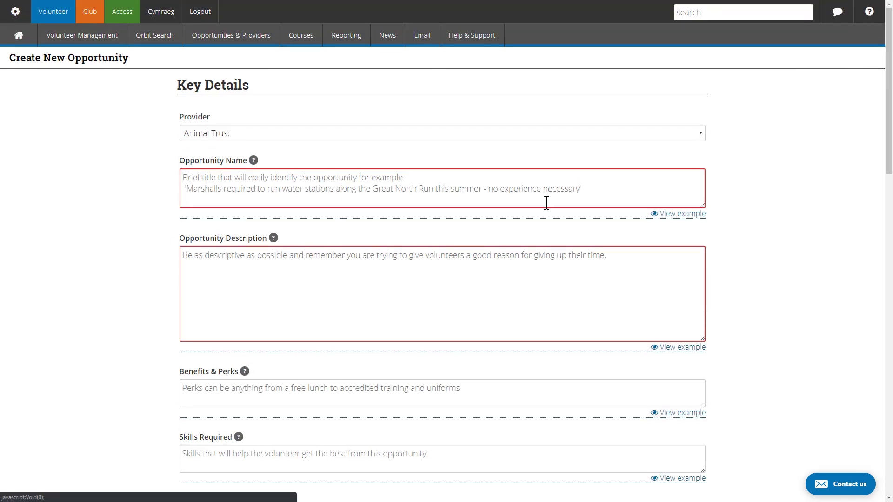
{"action": "key", "text": "End"}
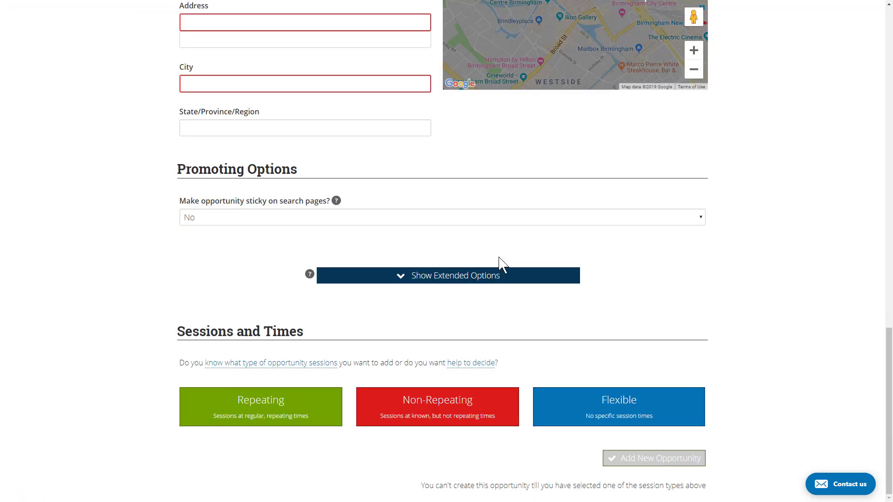
{"action": "left_click", "coordinate": [478, 277]}
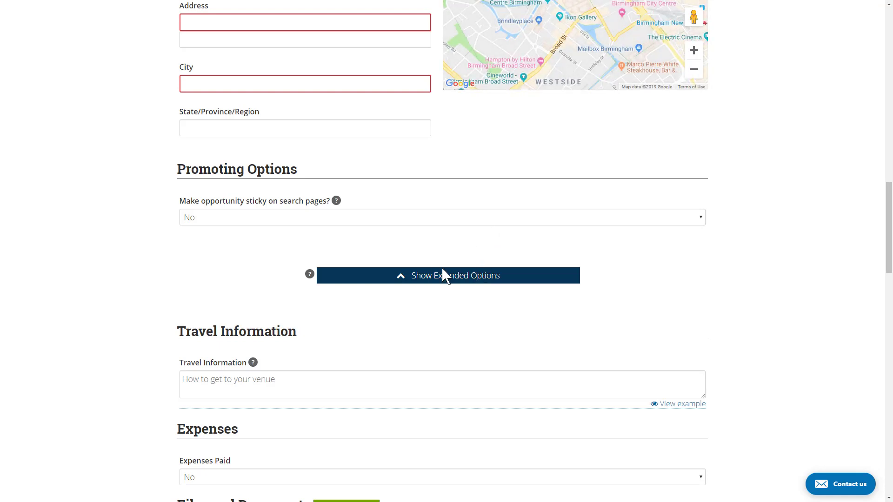
{"action": "left_click", "coordinate": [444, 281]}
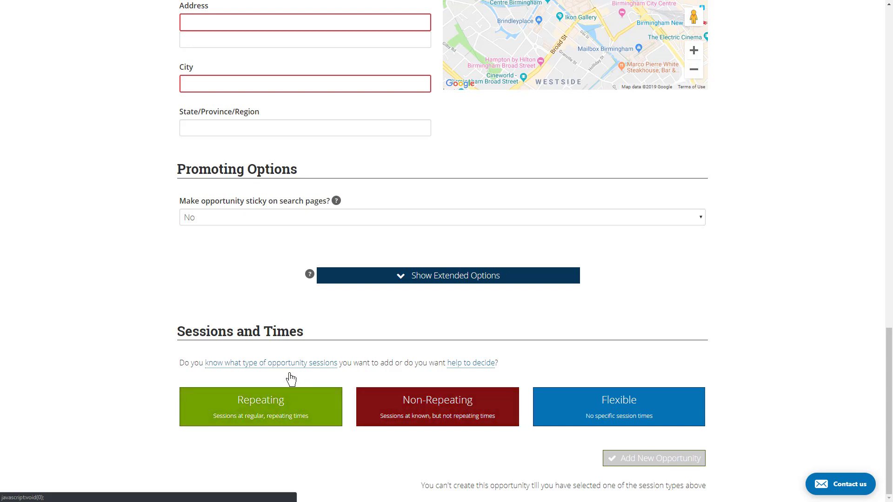
- Switch Sessions and Times to Repeating: 09:00 for 1 hour, weekly on Mondays, ending after 10 occurrences
{"action": "left_click", "coordinate": [286, 403]}
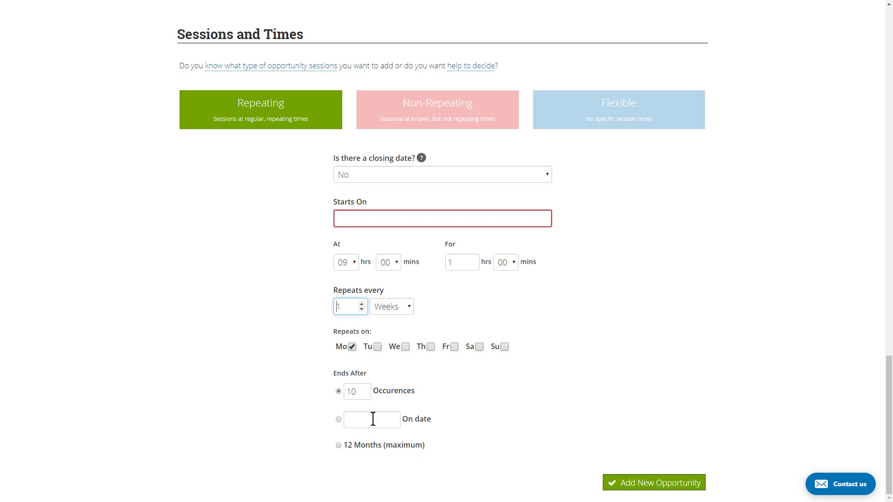
{"action": "left_click", "coordinate": [408, 121]}
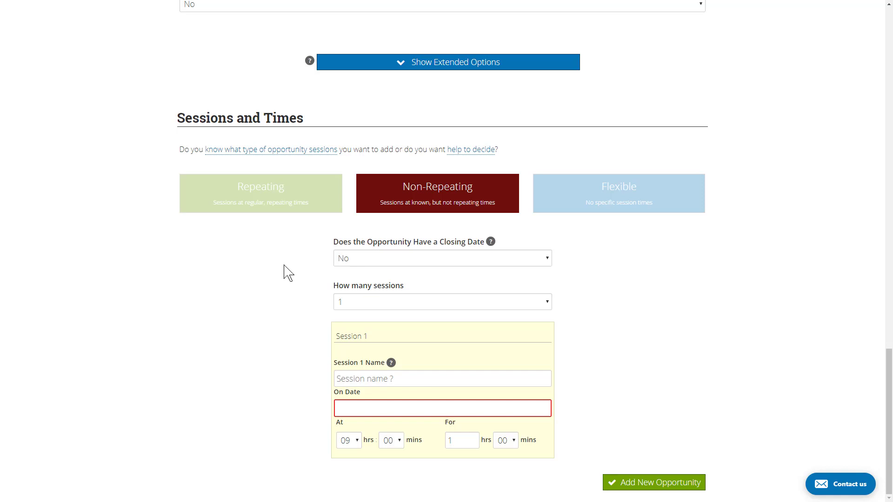
{"action": "left_click", "coordinate": [367, 302]}
{"action": "scroll", "coordinate": [389, 205], "scroll_direction": "down", "scroll_amount": 15}
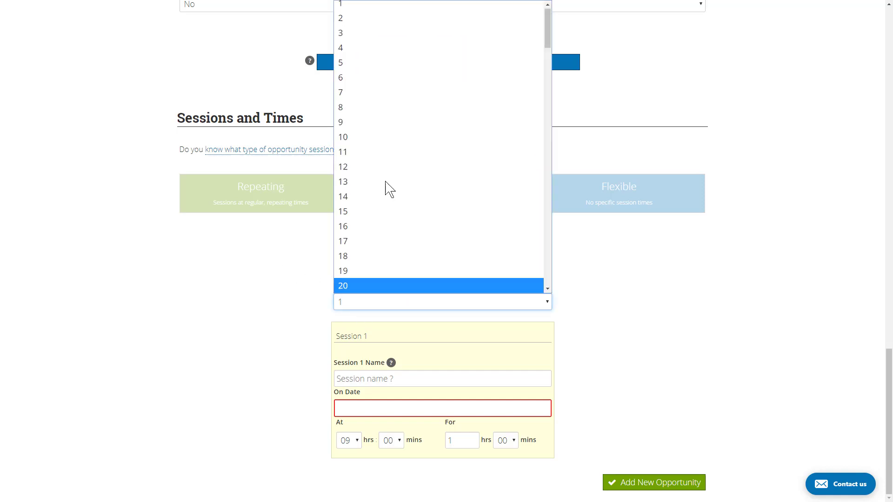
{"action": "scroll", "coordinate": [389, 217], "scroll_direction": "down", "scroll_amount": 6}
{"action": "left_click", "coordinate": [273, 279]}
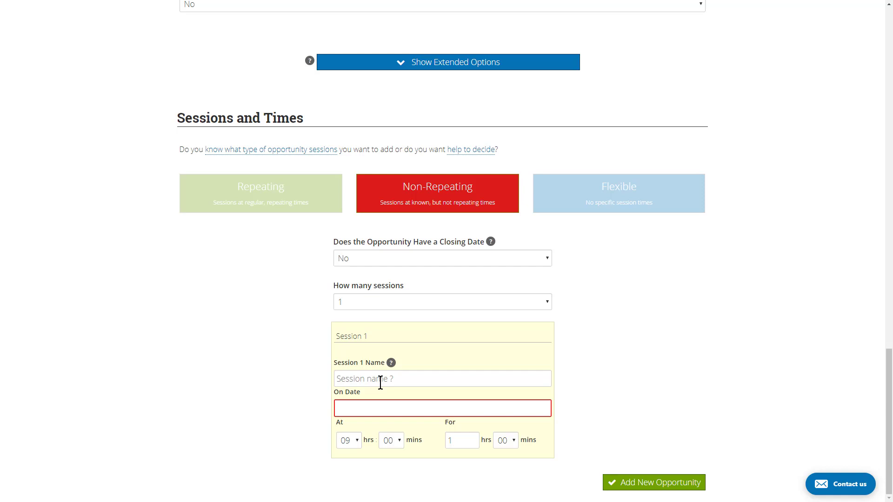
{"action": "left_click", "coordinate": [285, 205]}
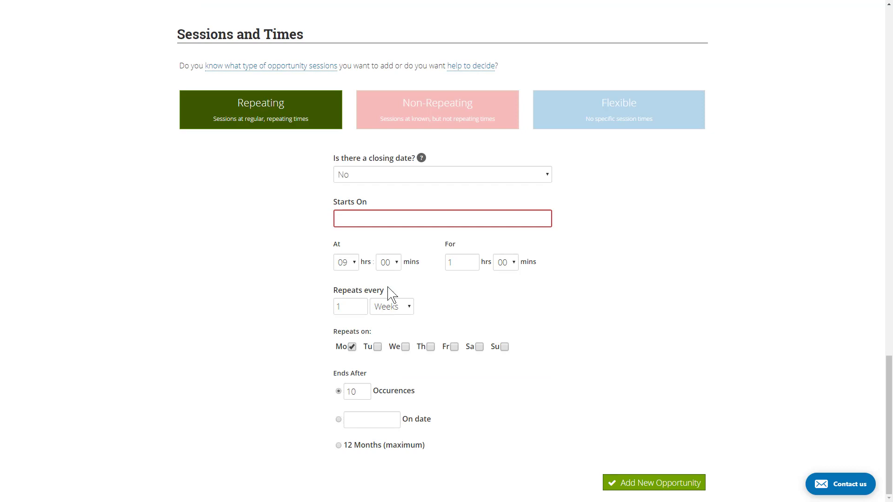
- Switch Sessions and Times to Flexible, revealing closing date, approximate start and end dates, and maximum days or hours
{"action": "left_click", "coordinate": [577, 110]}
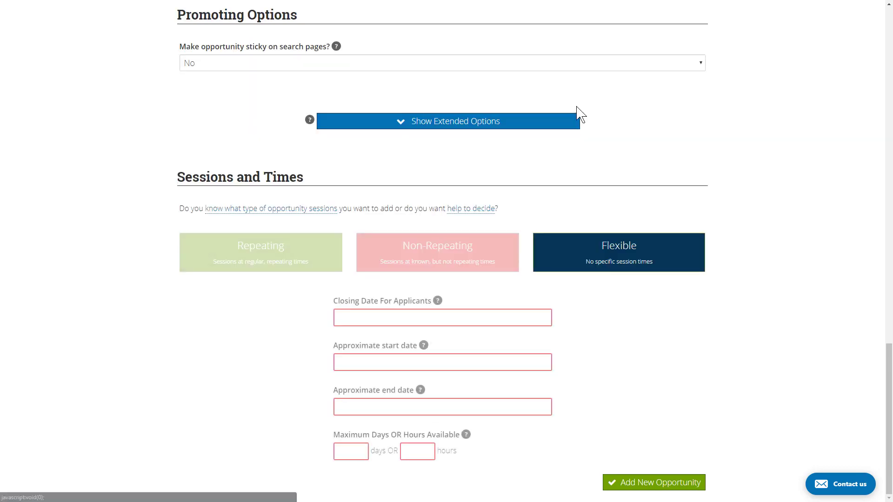